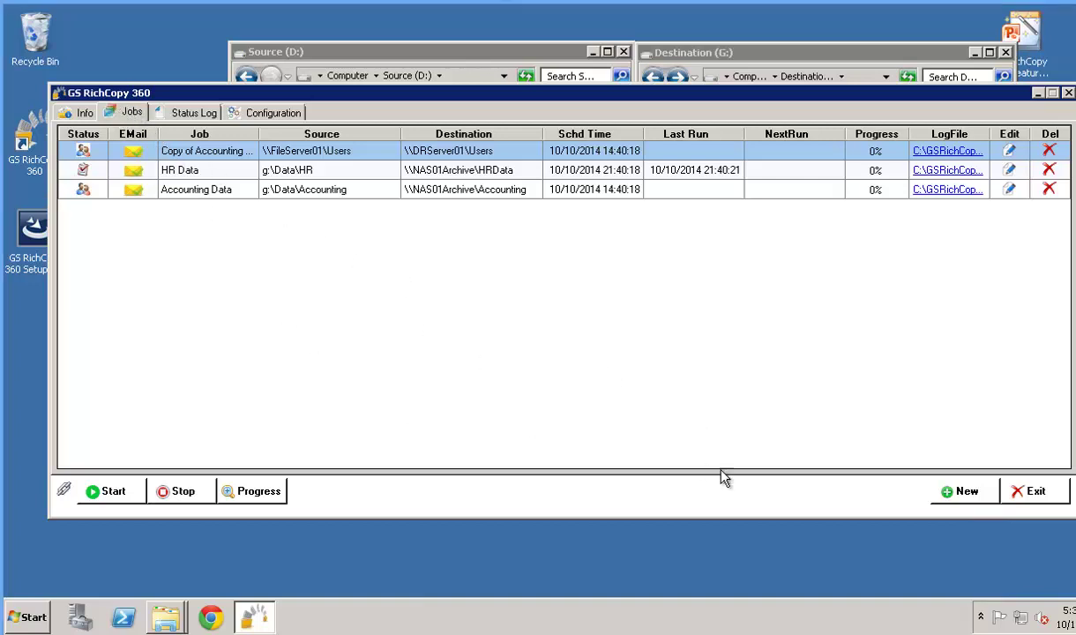
# Start a new copy job from the Jobs tab to open the Job Schedule Wizard.
pyautogui.click(960, 492)
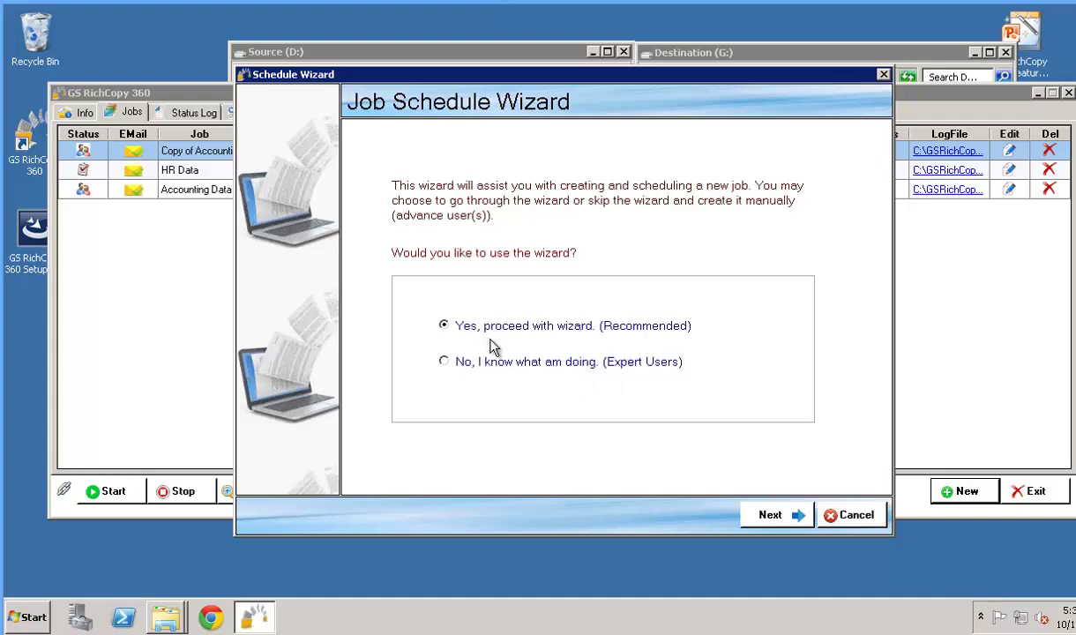
# Name the job 'Software Distribution' and choose D:\SoftwareDistribution as its source folder.
pyautogui.click(769, 515)
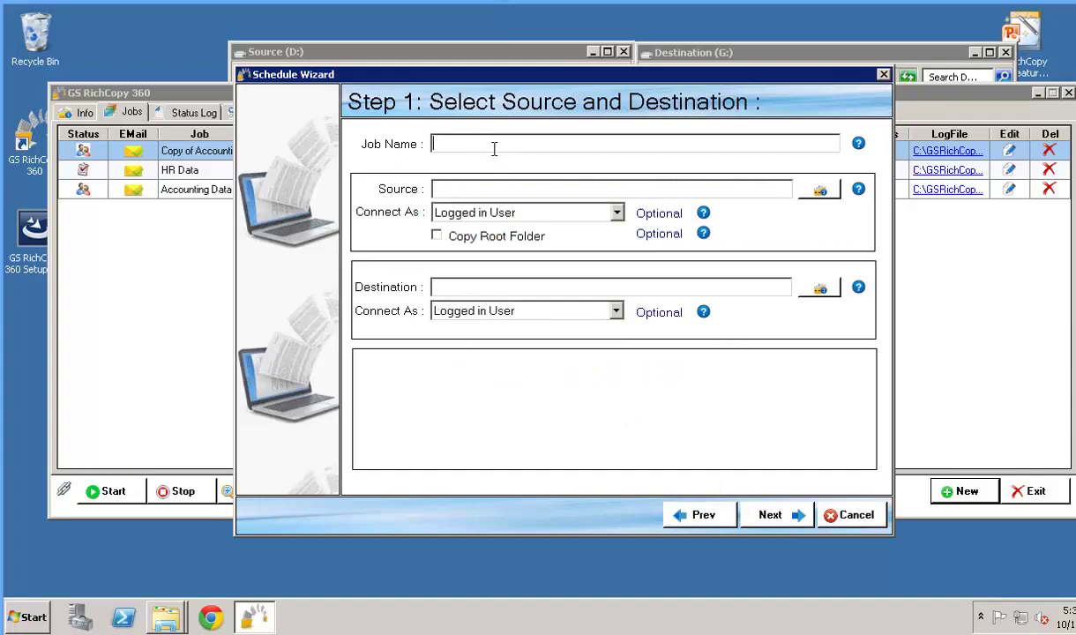
pyautogui.write('Software Distribution')
pyautogui.click(518, 188)
pyautogui.click(819, 191)
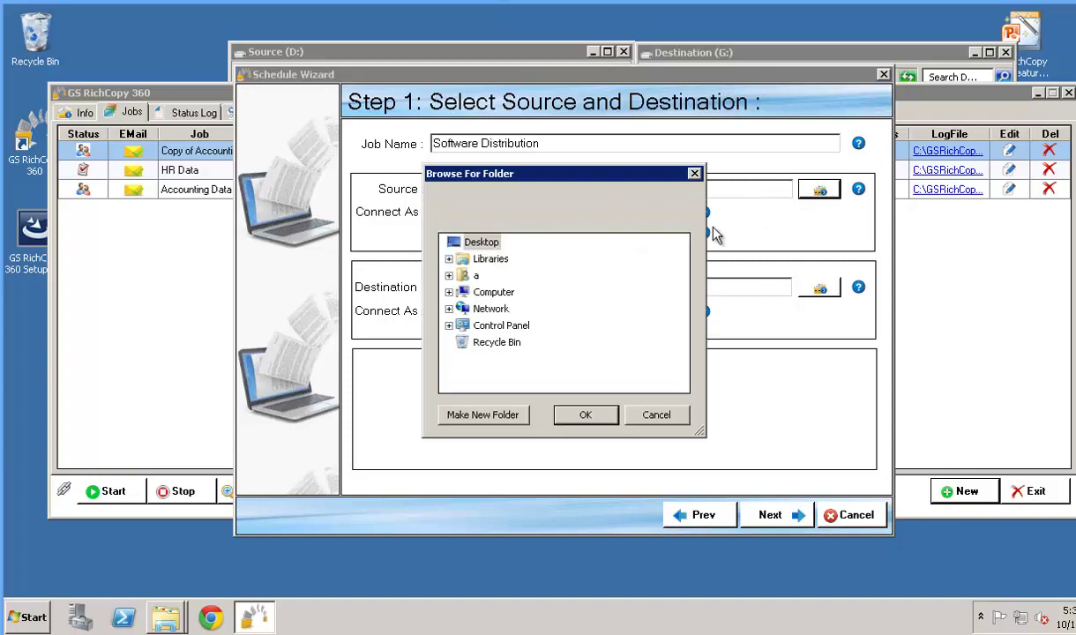
pyautogui.click(449, 293)
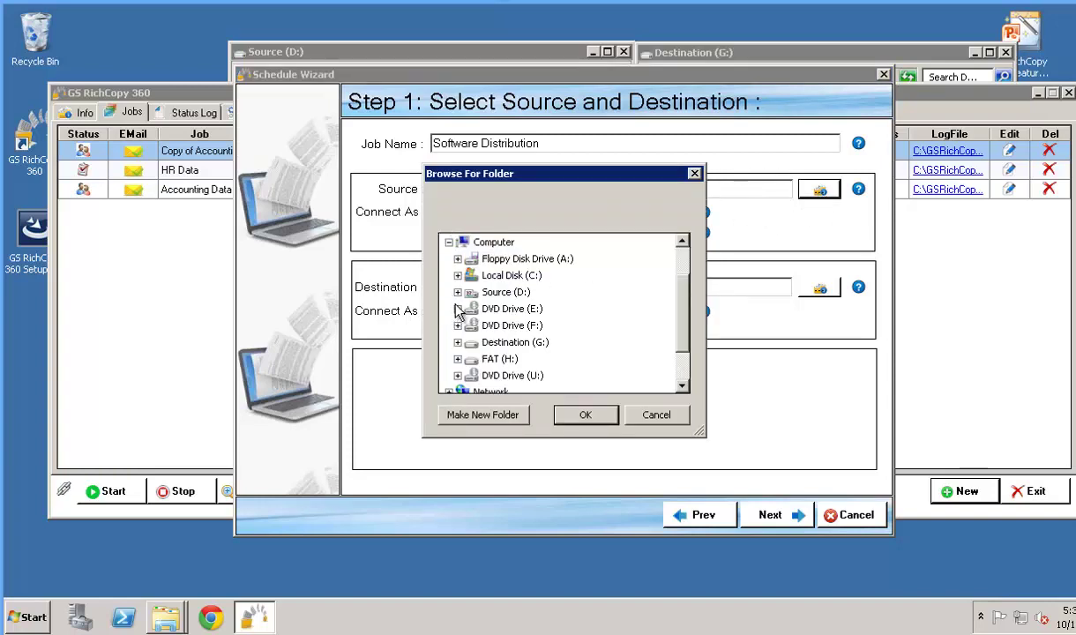
pyautogui.click(456, 292)
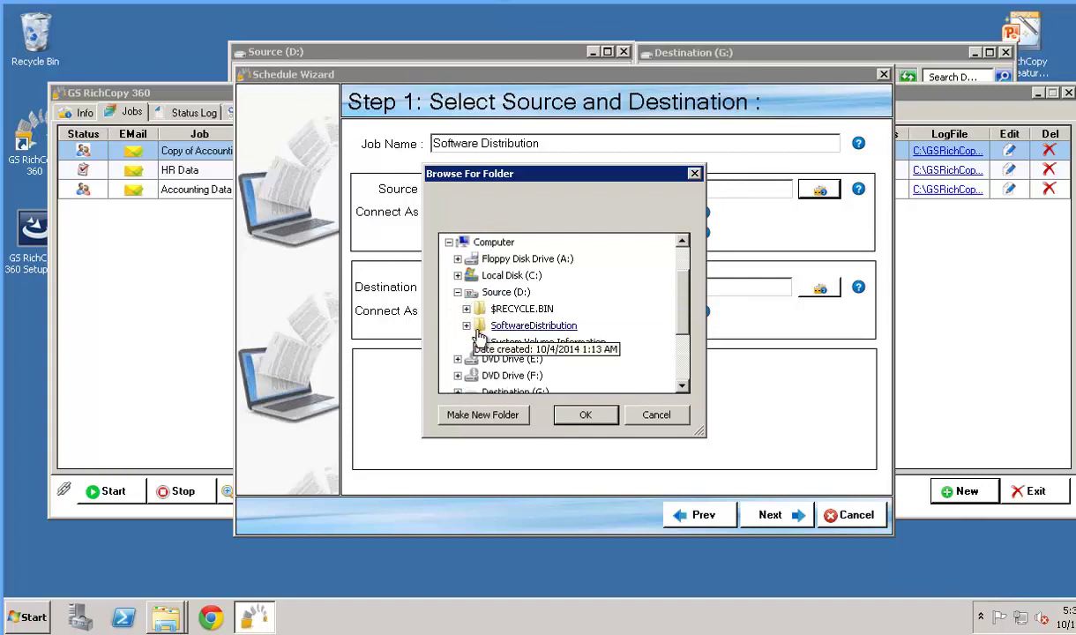
pyautogui.click(520, 326)
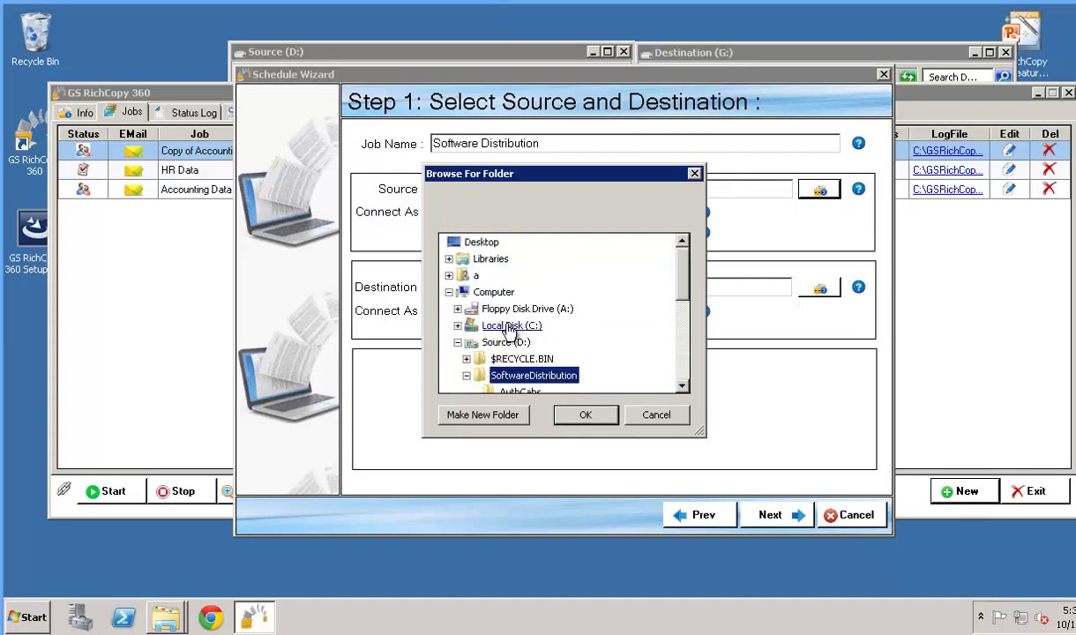
pyautogui.click(586, 415)
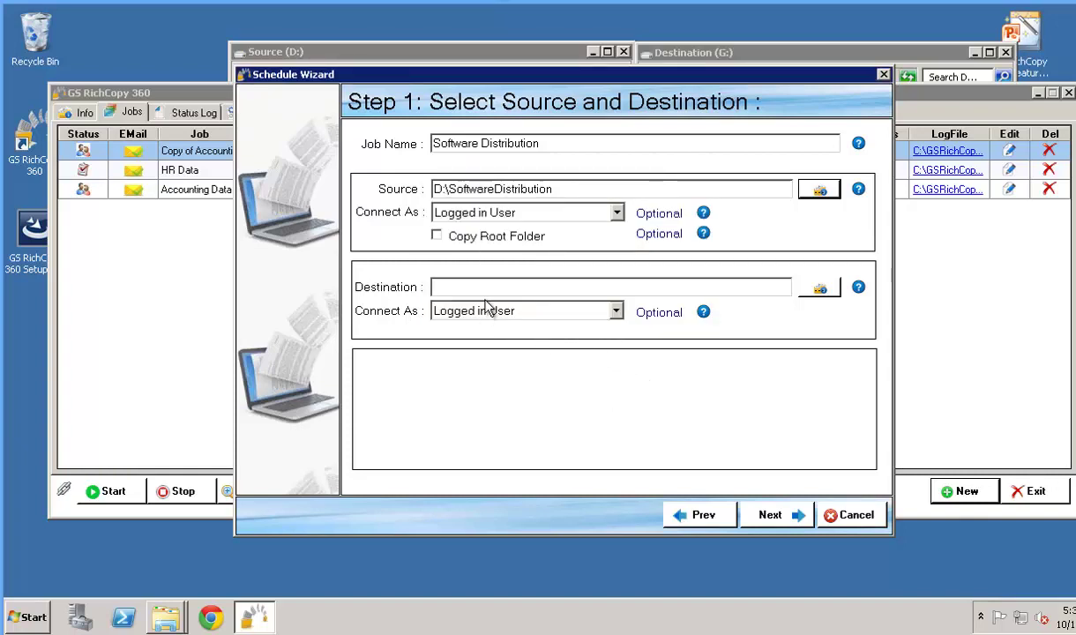
# Set the destination to G:\Software Distribution and check the Job Name help note.
pyautogui.click(531, 291)
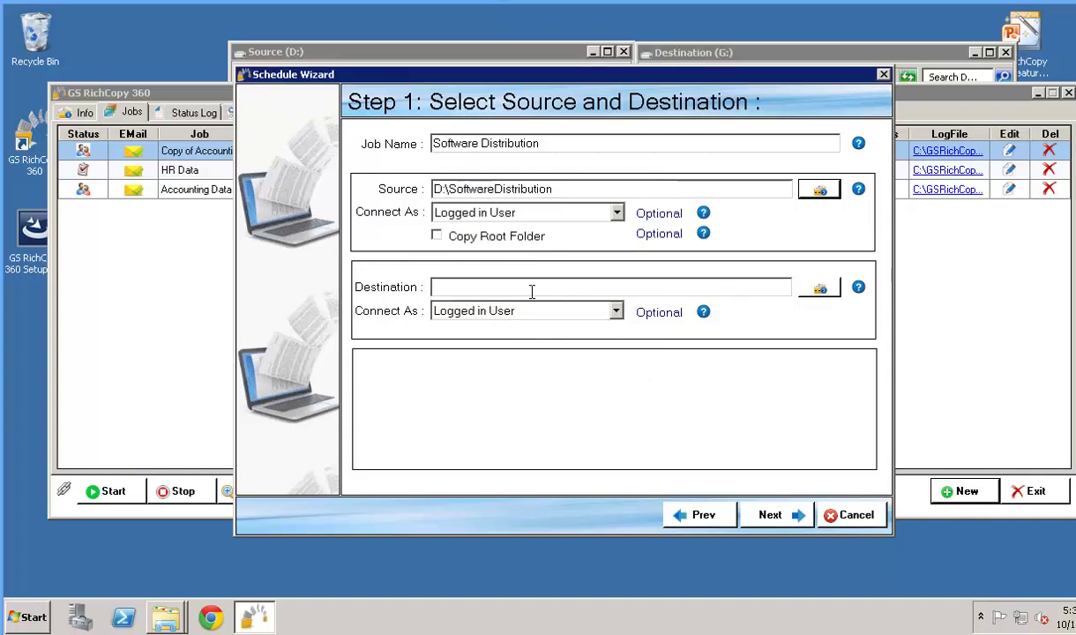
pyautogui.click(825, 290)
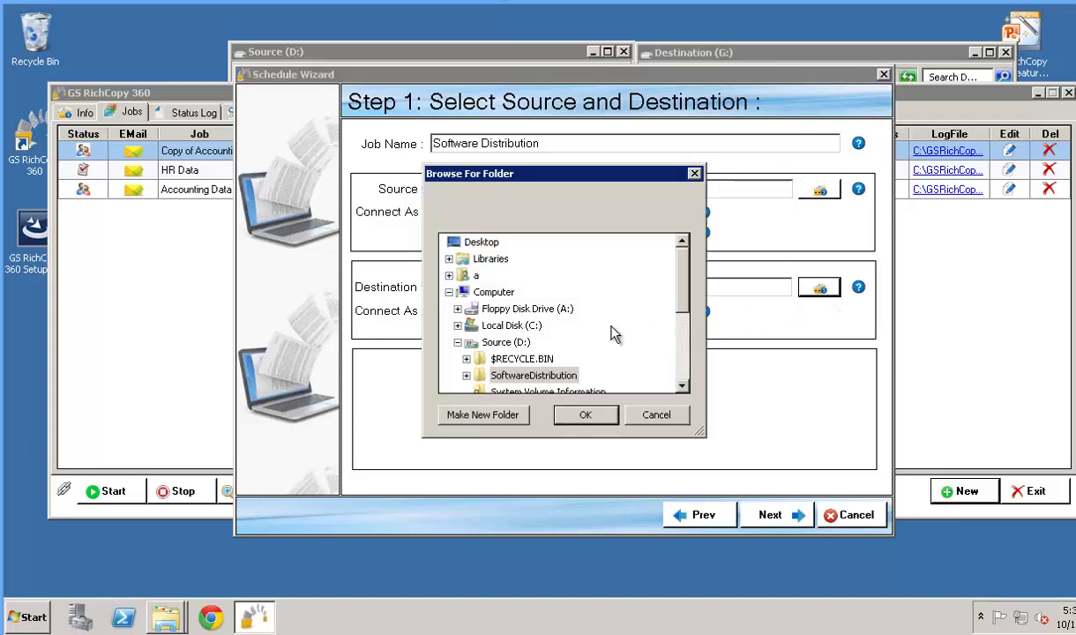
pyautogui.scroll(-3, 684, 316)
pyautogui.click(518, 330)
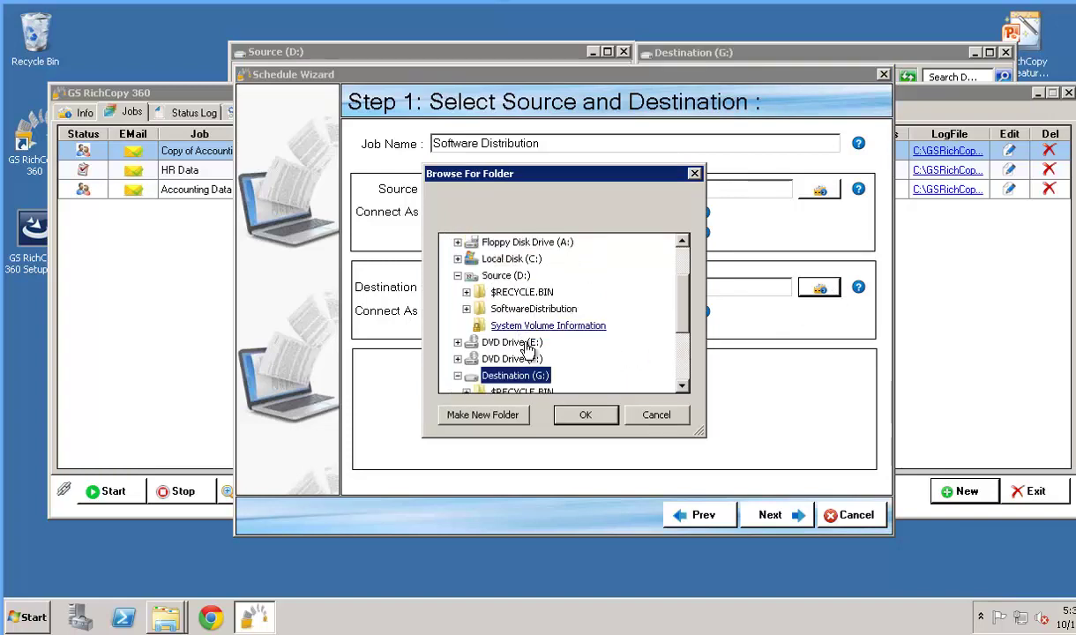
pyautogui.click(585, 416)
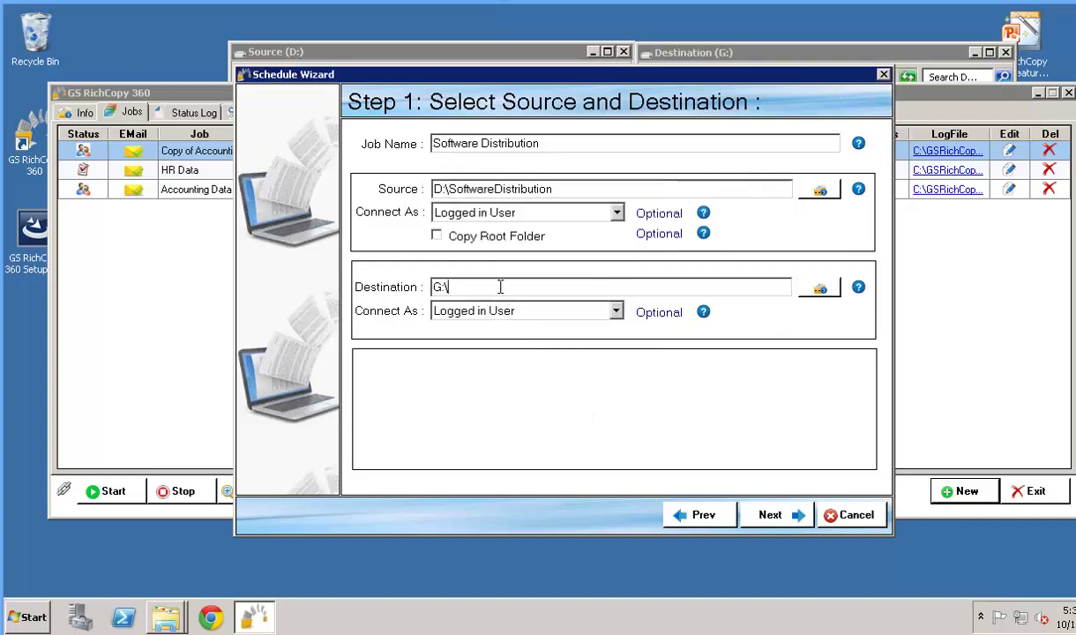
pyautogui.write('Software Distribution')
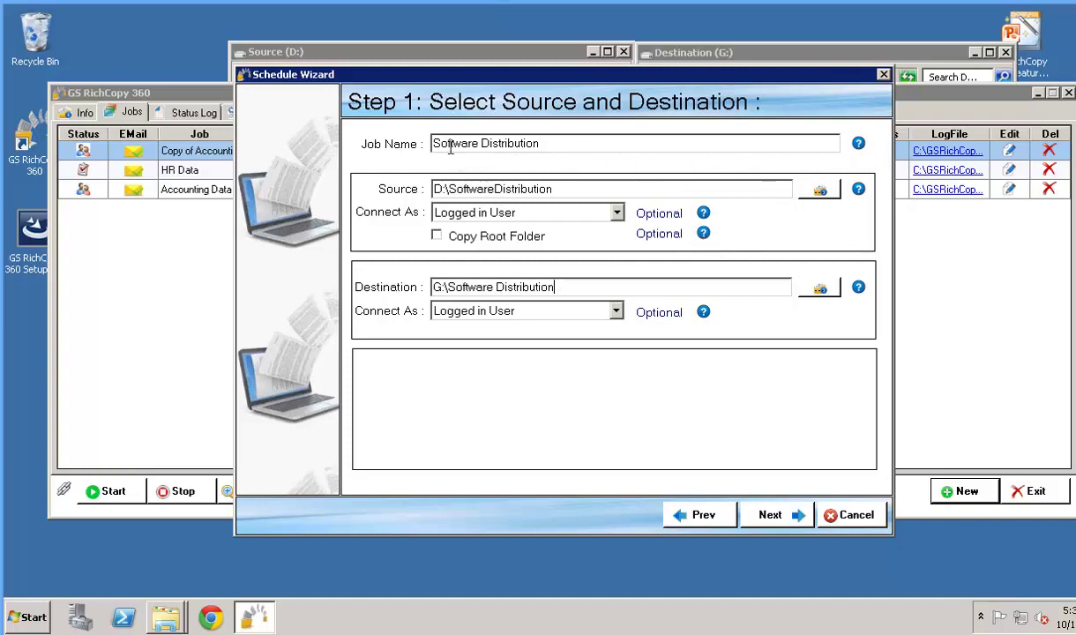
pyautogui.click(860, 146)
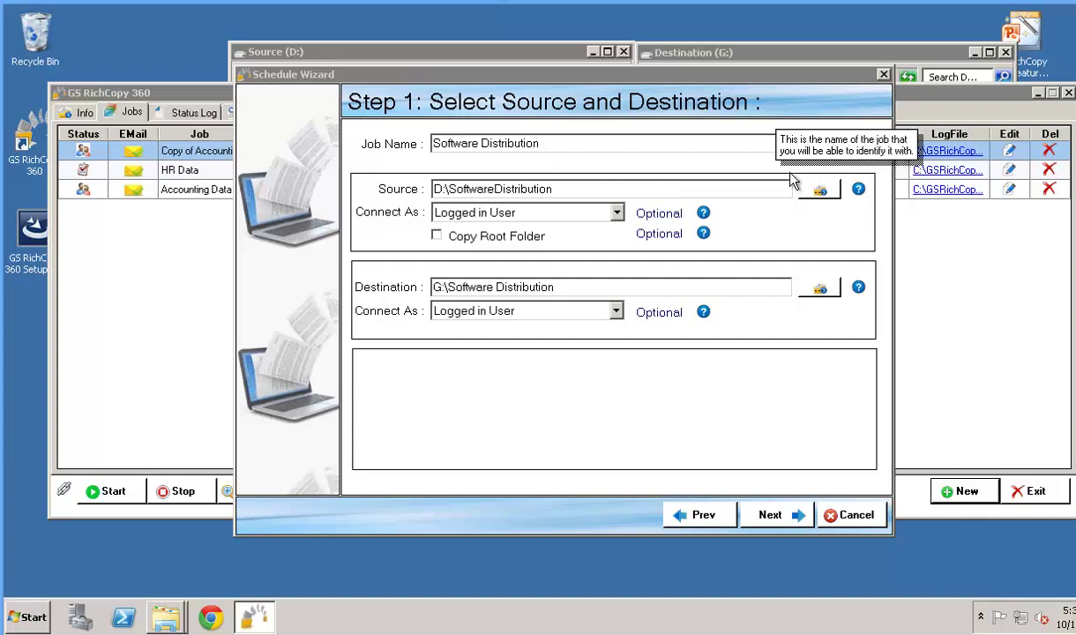
pyautogui.click(798, 237)
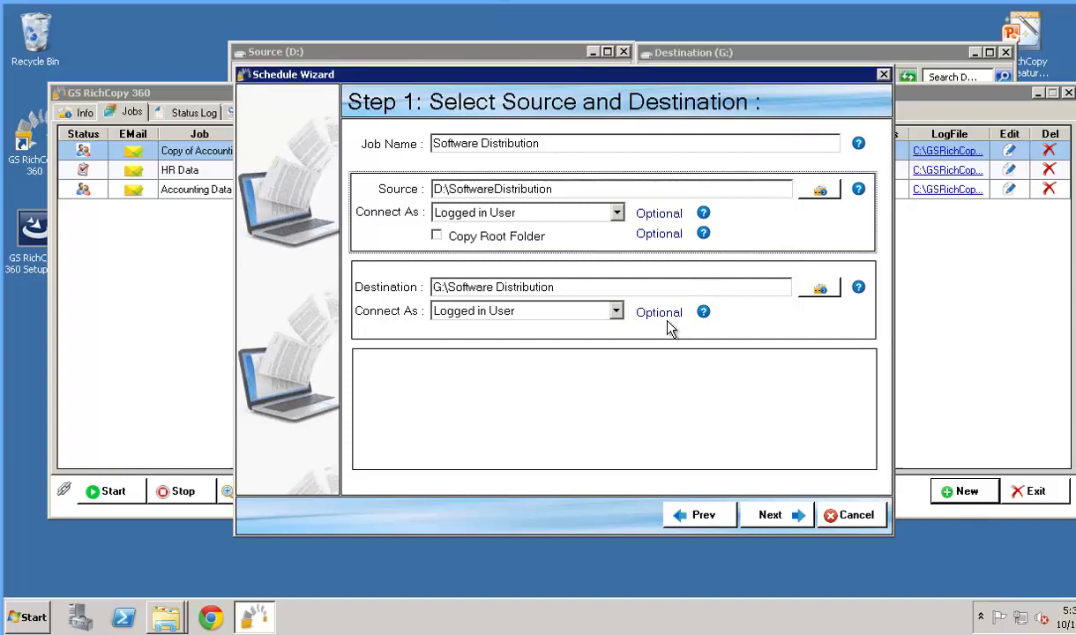
# Advance the wizard to Step 2: Set Copy Options.
pyautogui.click(767, 516)
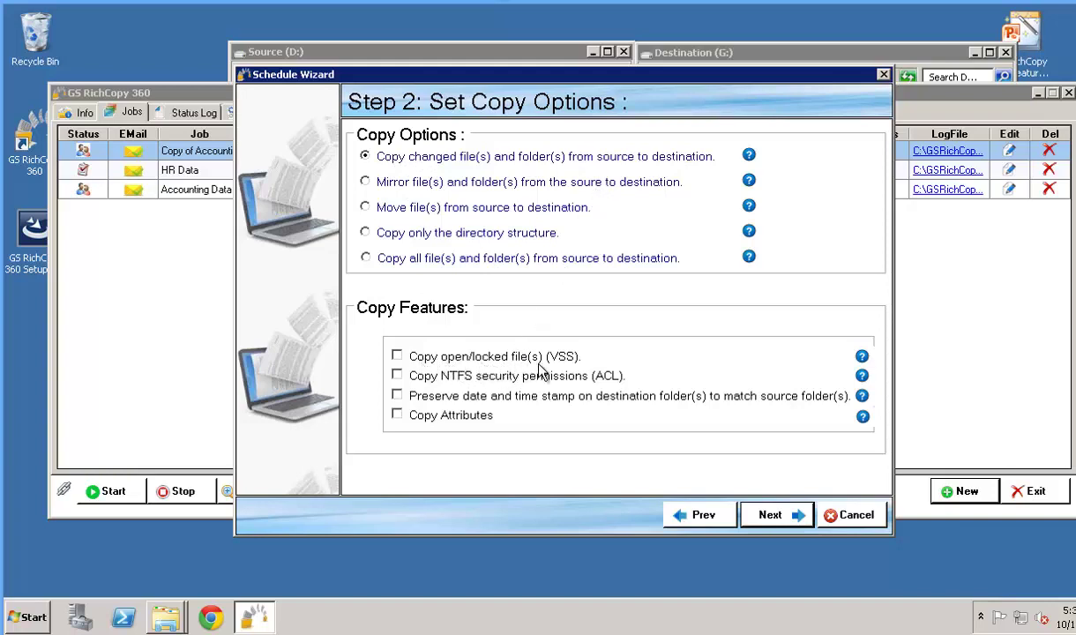
# Enable VSS, NTFS ACL copying, preserved date/time and file attributes, then continue to logging.
pyautogui.click(397, 358)
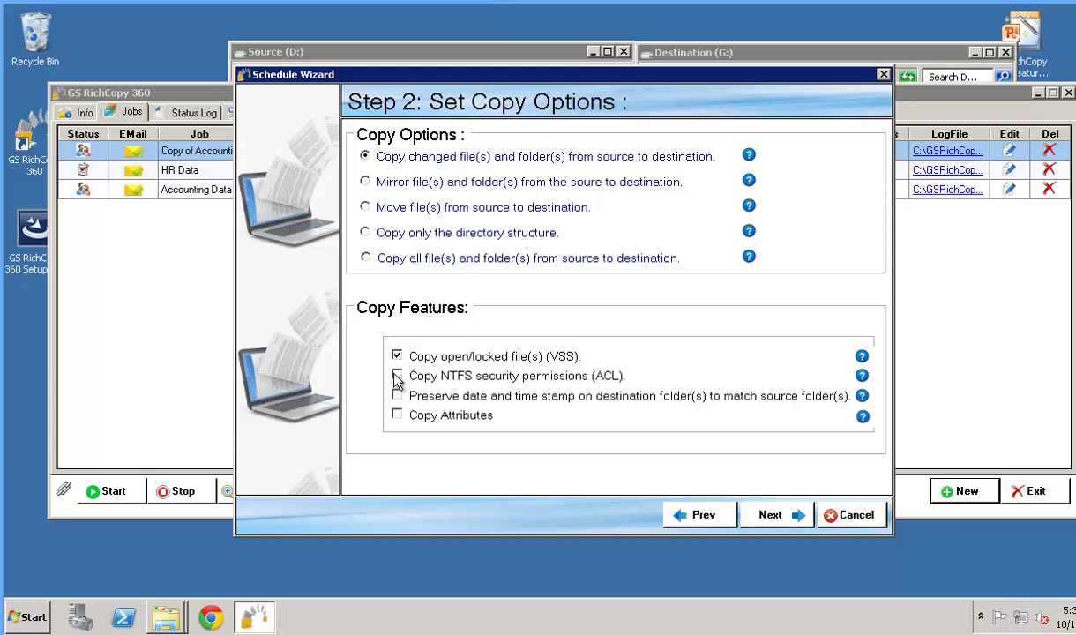
pyautogui.click(396, 377)
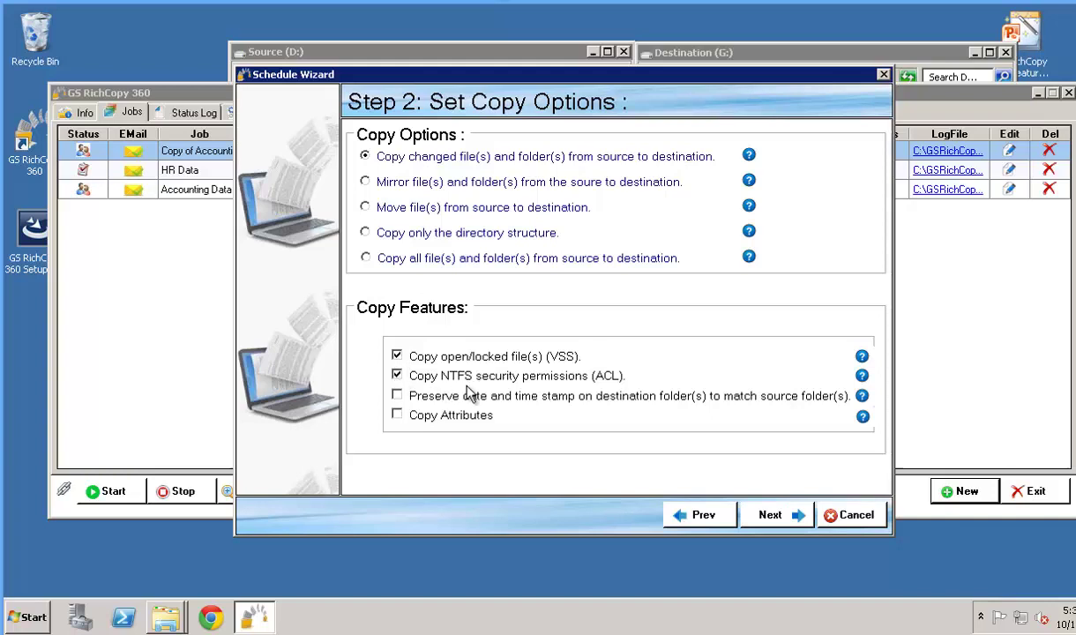
pyautogui.click(398, 396)
pyautogui.click(398, 415)
pyautogui.moveTo(861, 362)
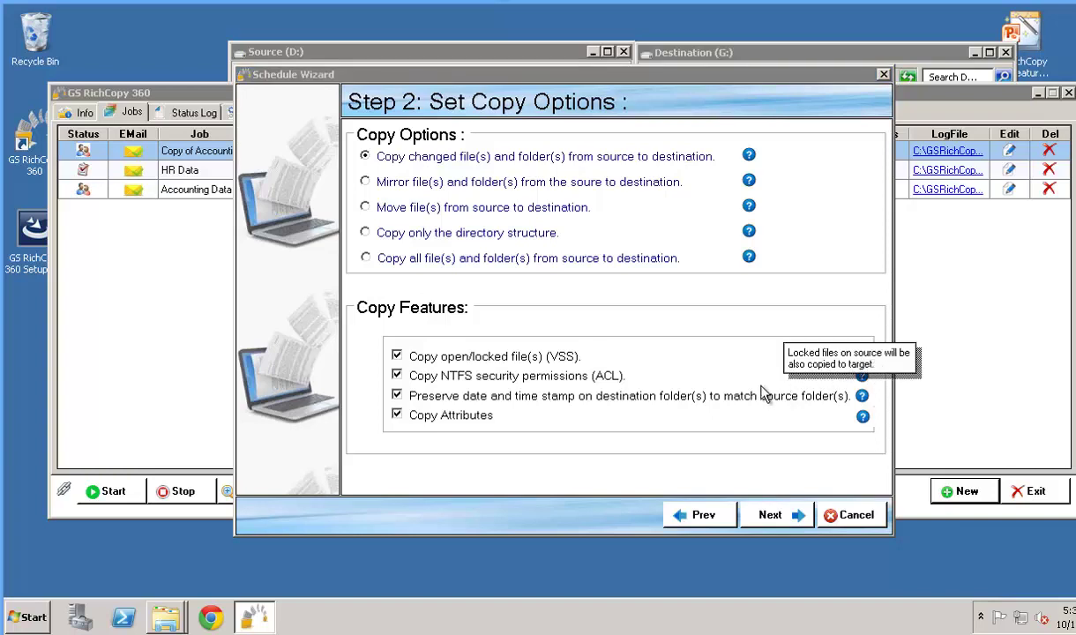
pyautogui.click(770, 515)
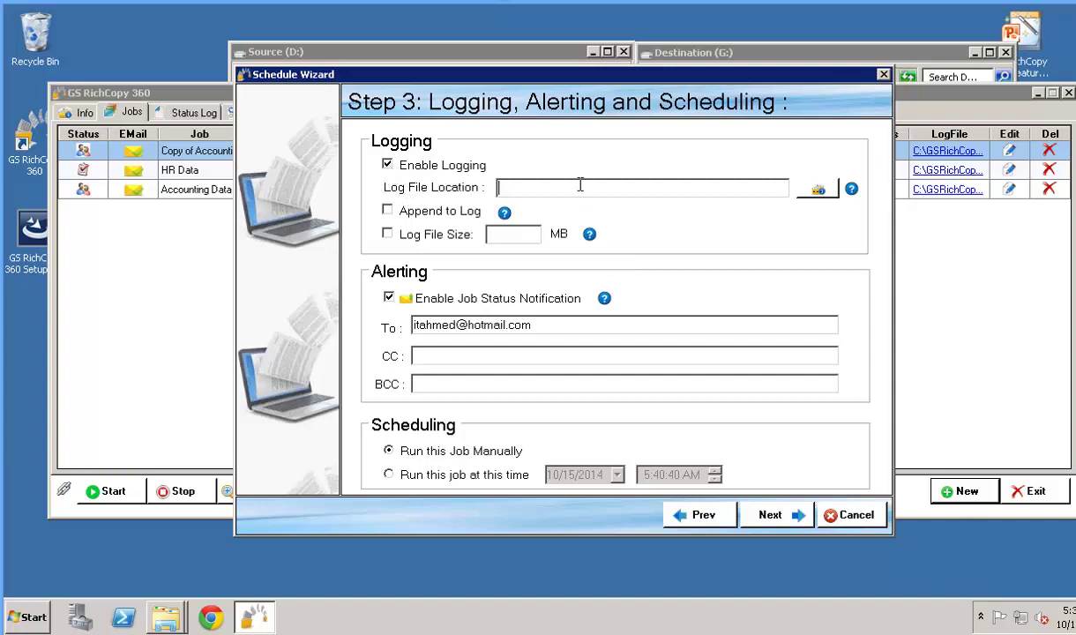
# Log to c:\Software Distribution.log, set the job to run manually, and reach the Confirmation summary.
pyautogui.write('c:\\Software Distribution.log')
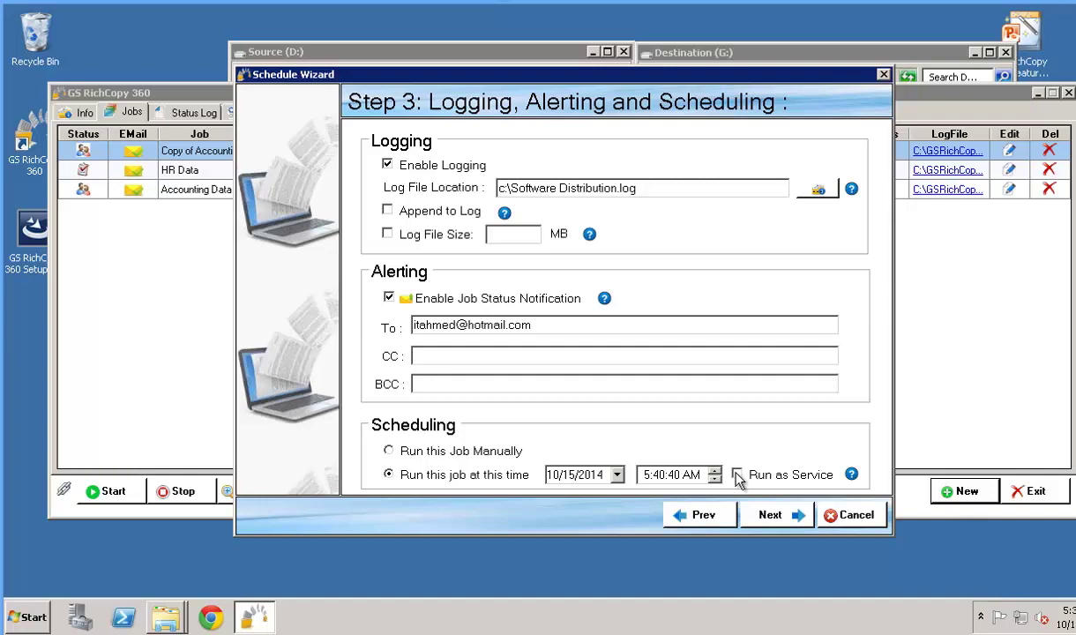
pyautogui.click(439, 453)
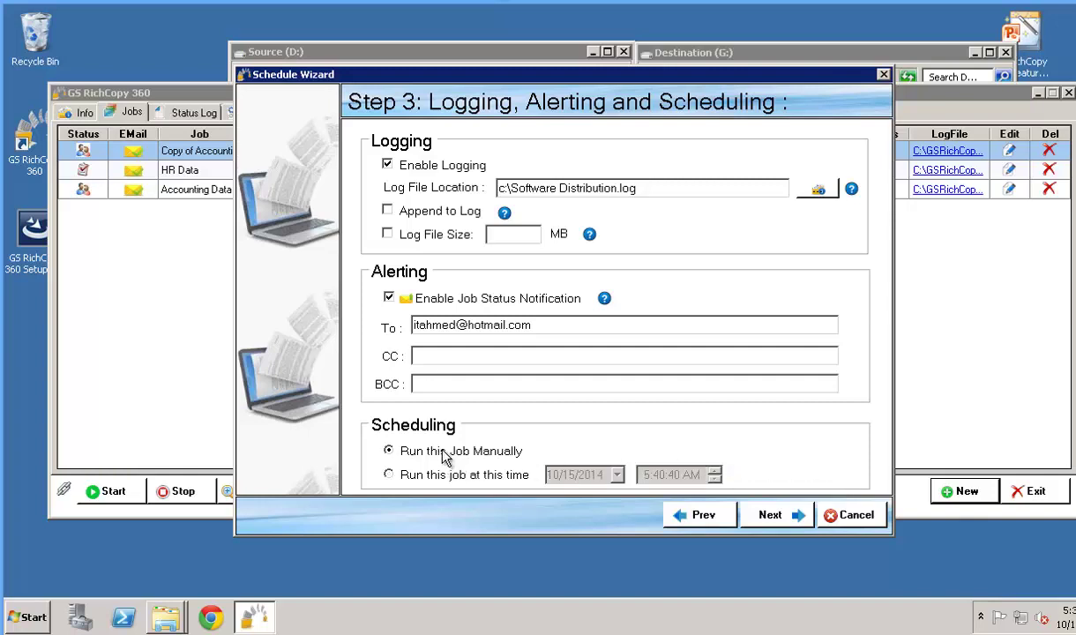
pyautogui.click(772, 520)
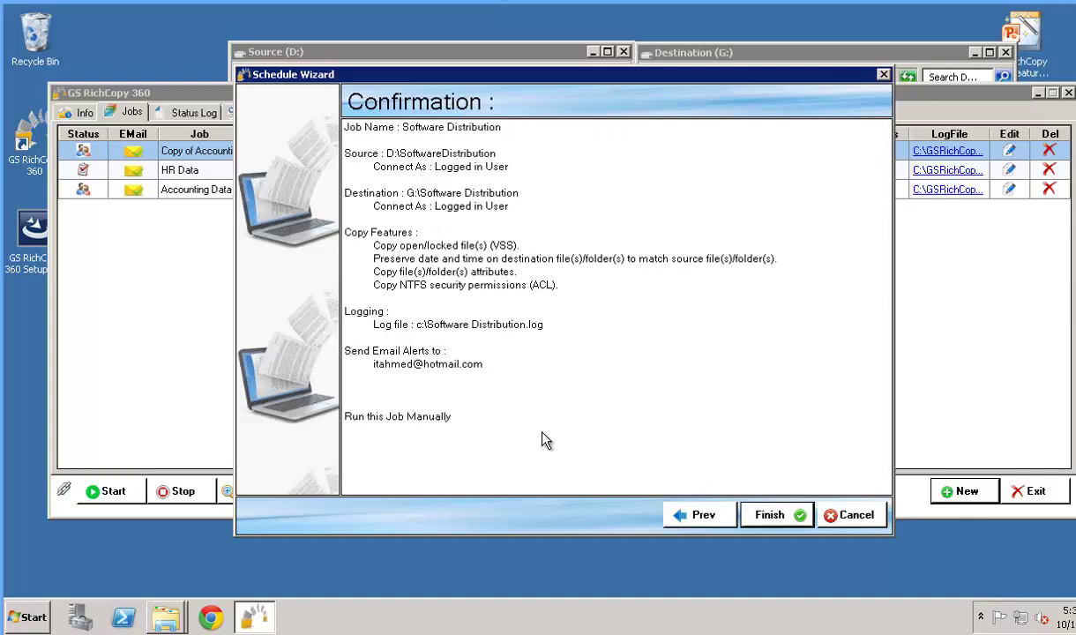
# Finish the wizard so the Software Distribution job is added to the Jobs list.
pyautogui.click(771, 521)
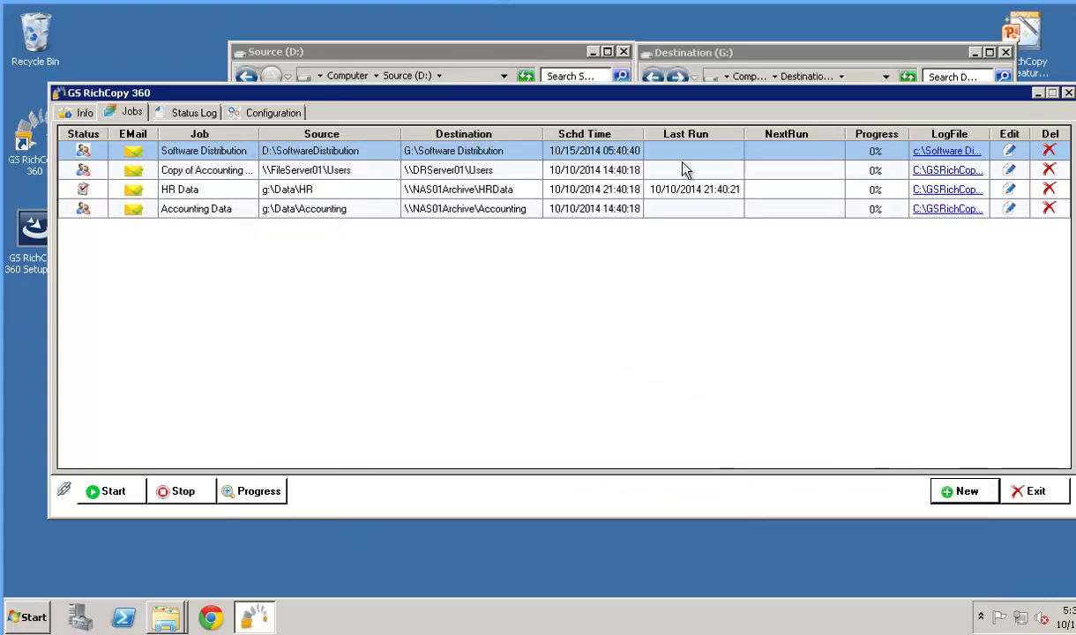
# Start the Software Distribution job and review its run details until all 364 files are copied.
pyautogui.rightClick(583, 163)
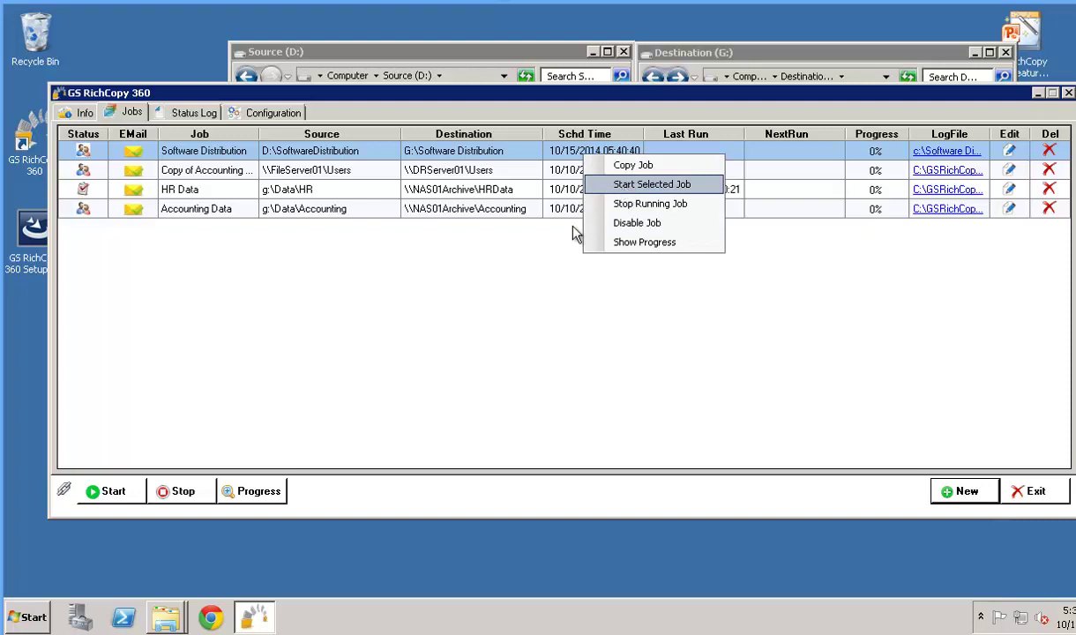
pyautogui.click(459, 282)
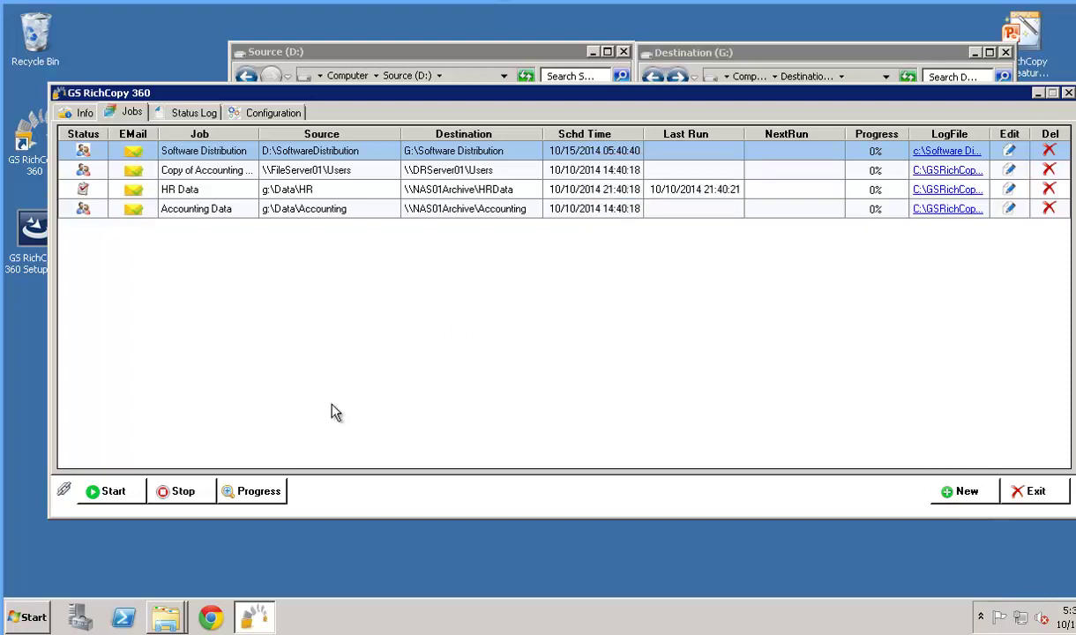
pyautogui.click(124, 492)
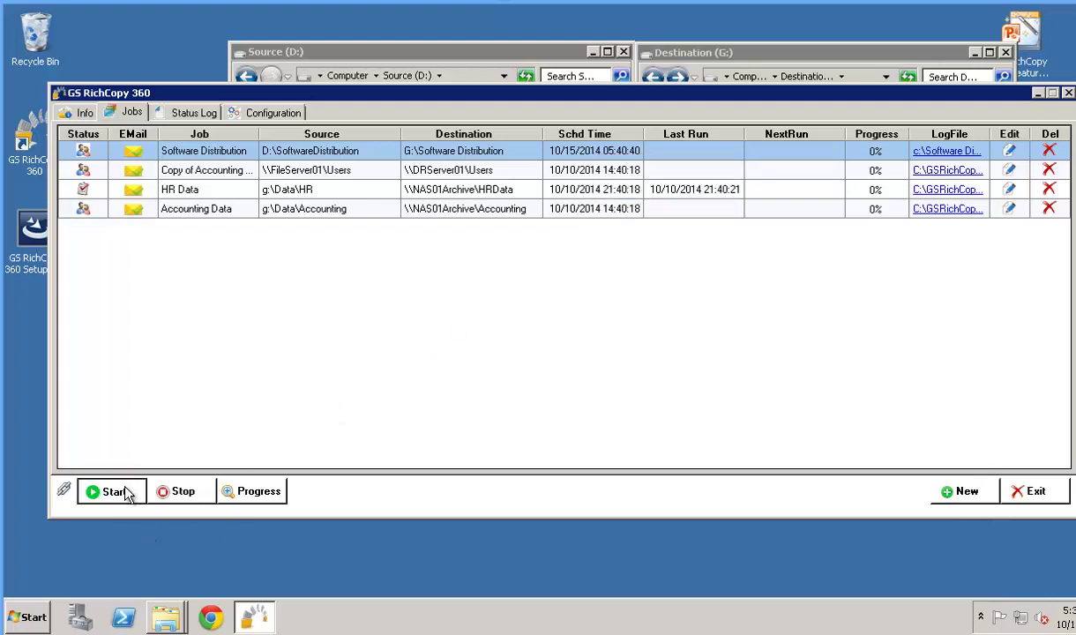
pyautogui.doubleClick(879, 154)
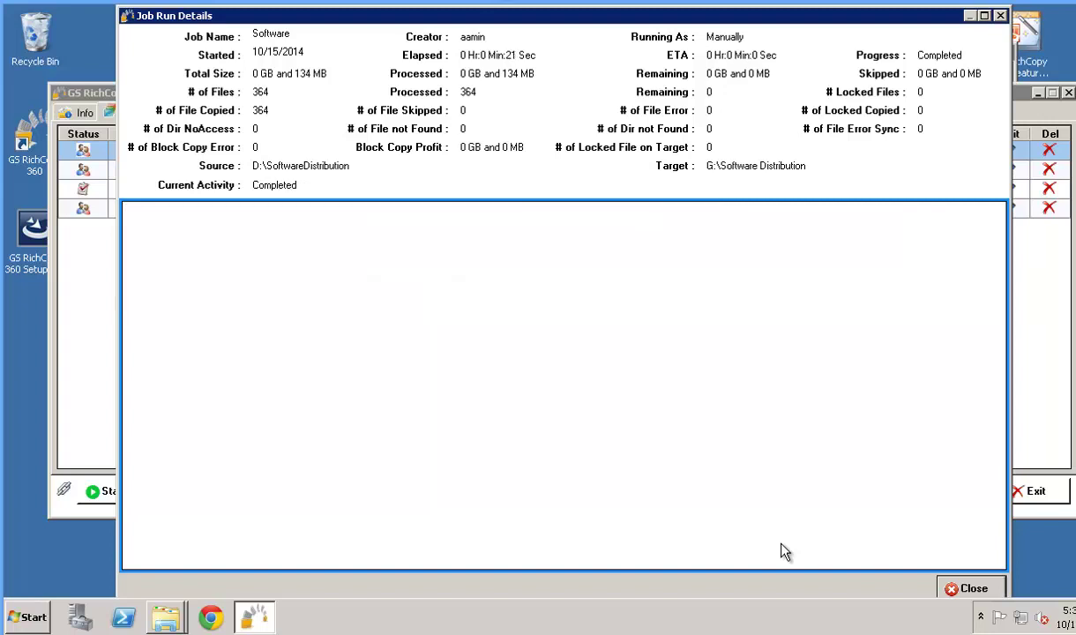
pyautogui.click(956, 589)
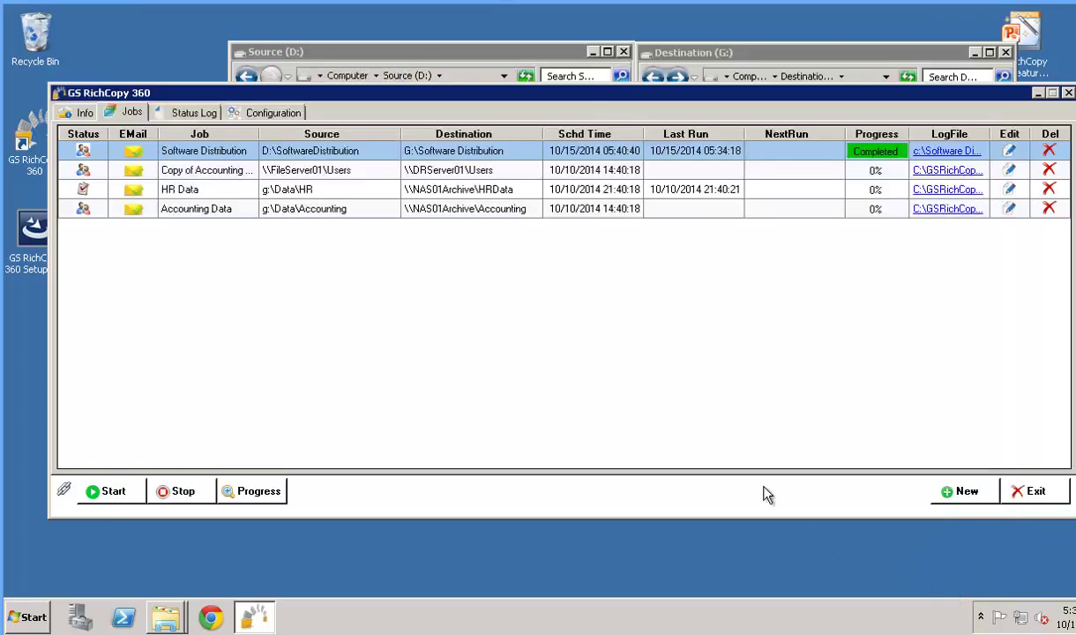